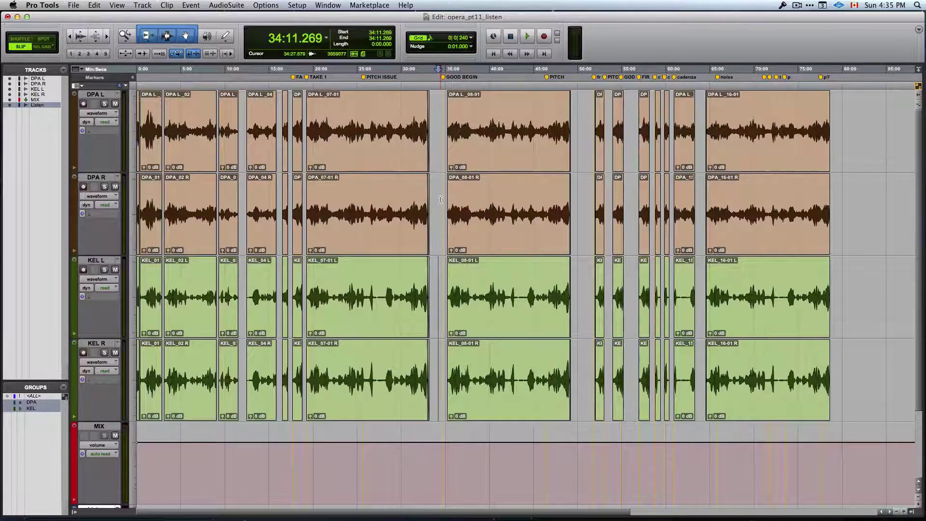
pyautogui.click(534, 243)
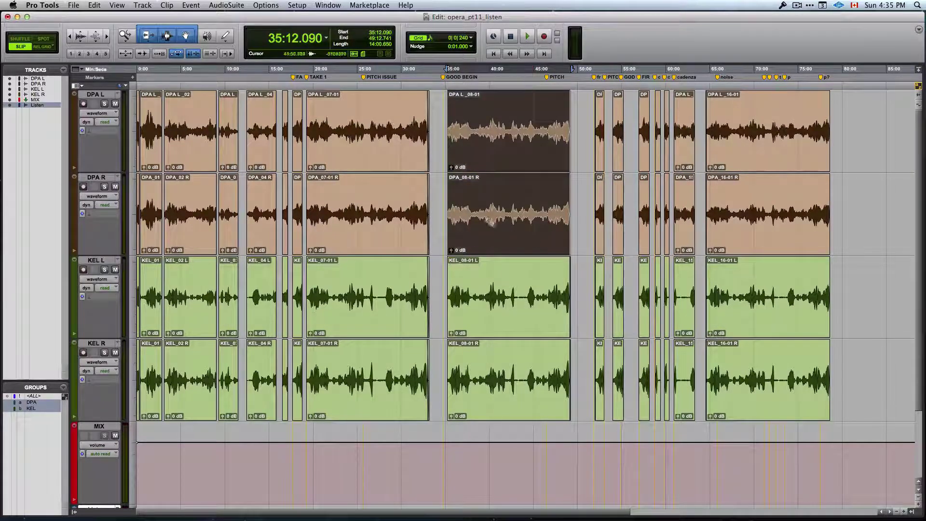
pyautogui.click(432, 187)
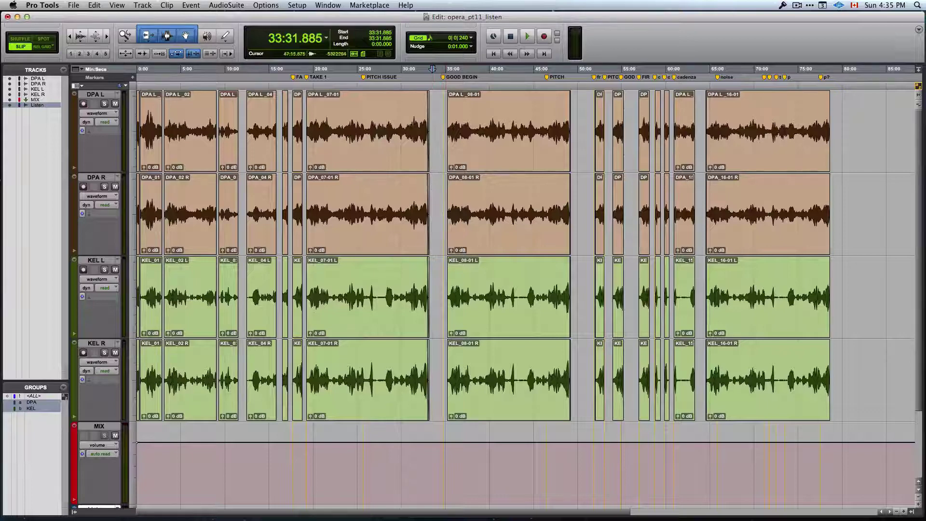
pyautogui.tripleClick(827, 182)
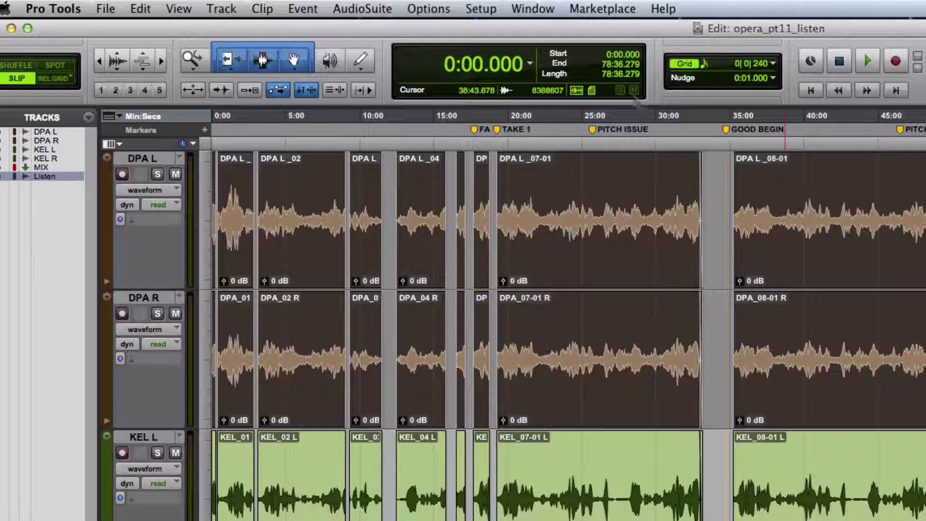
pyautogui.click(716, 175)
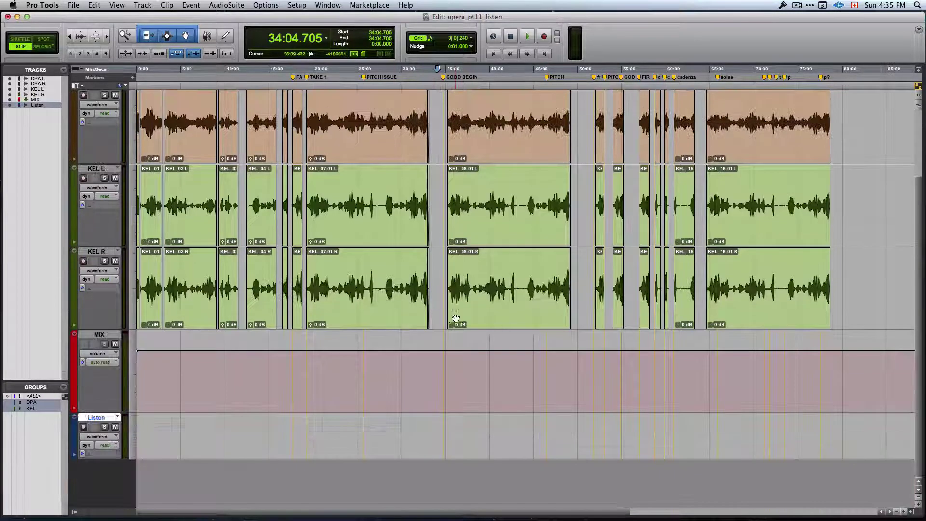
# Step: Show the Mix window and select the MIX track
pyautogui.scroll(-3, 456, 318)
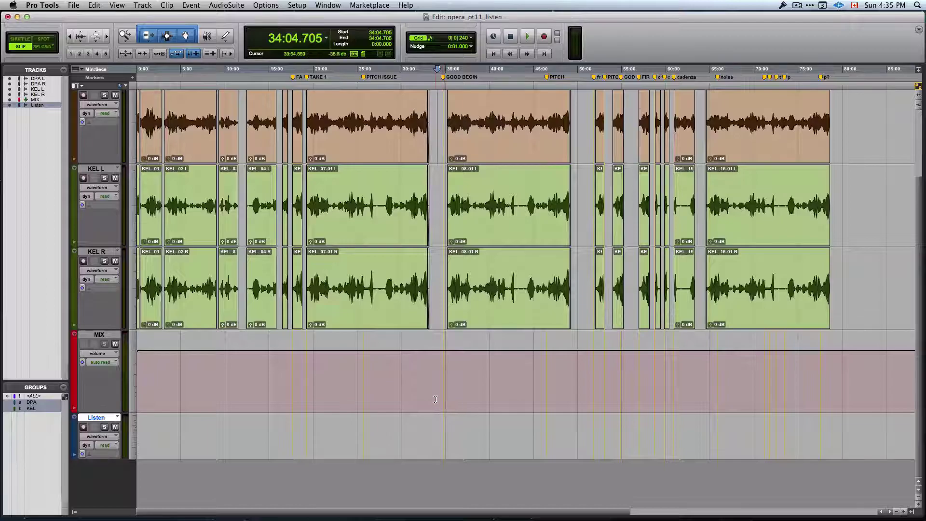
pyautogui.press('super+equal')
pyautogui.press('super+equal')
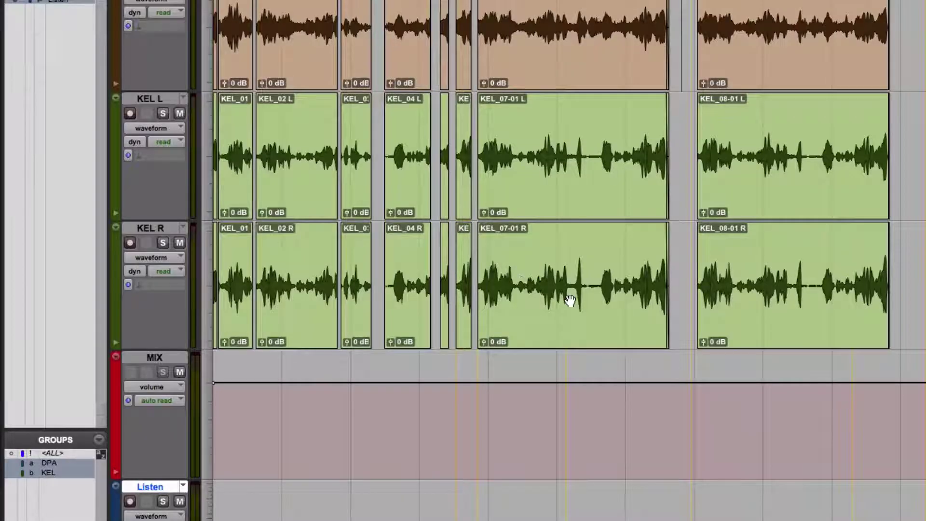
pyautogui.press('super+equal')
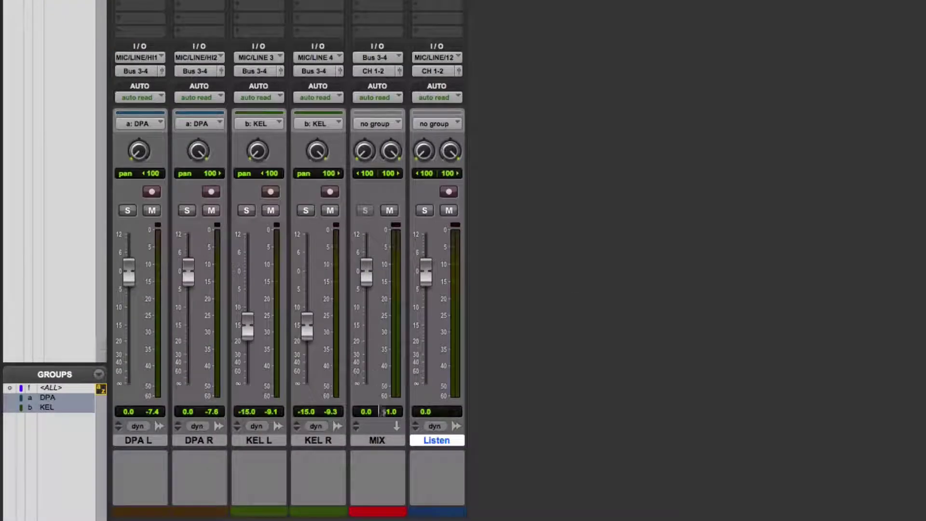
pyautogui.click(377, 440)
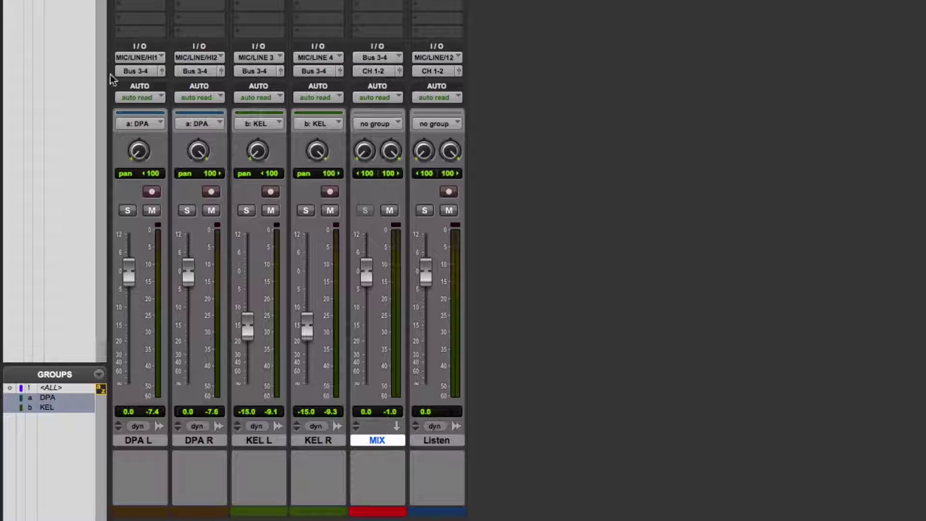
# Step: Route the MIX track's output to Bus 5-6
pyautogui.click(384, 71)
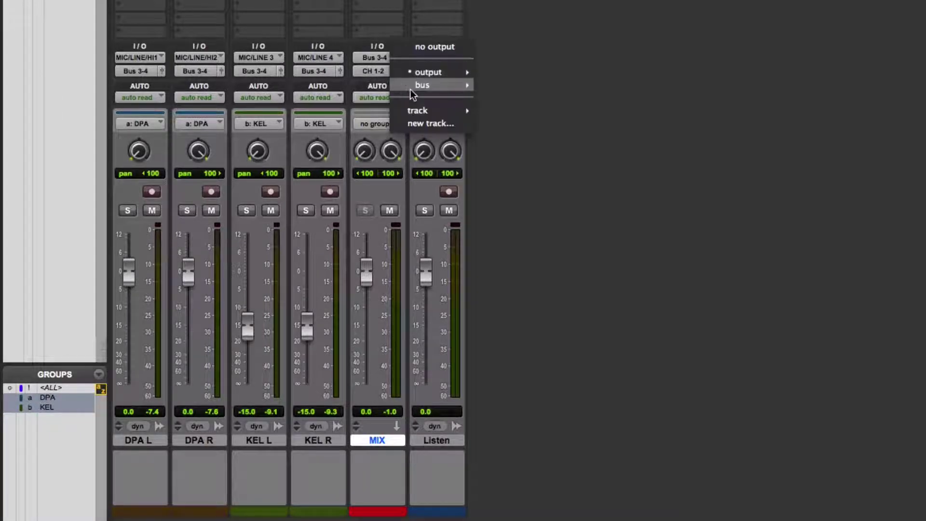
pyautogui.moveTo(413, 93)
pyautogui.click(457, 72)
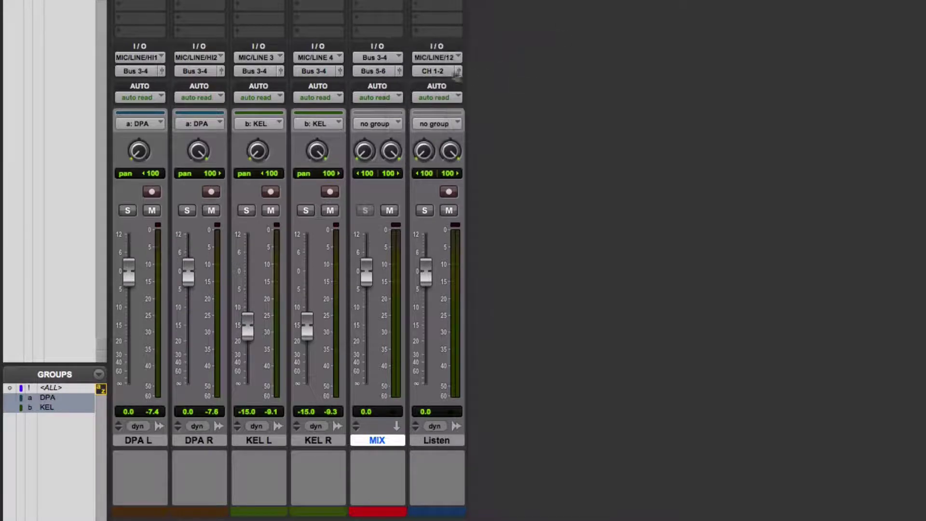
# Step: Set the Listen track's input to Bus 5-6 and arm the track for recording
pyautogui.click(435, 57)
pyautogui.moveTo(455, 71)
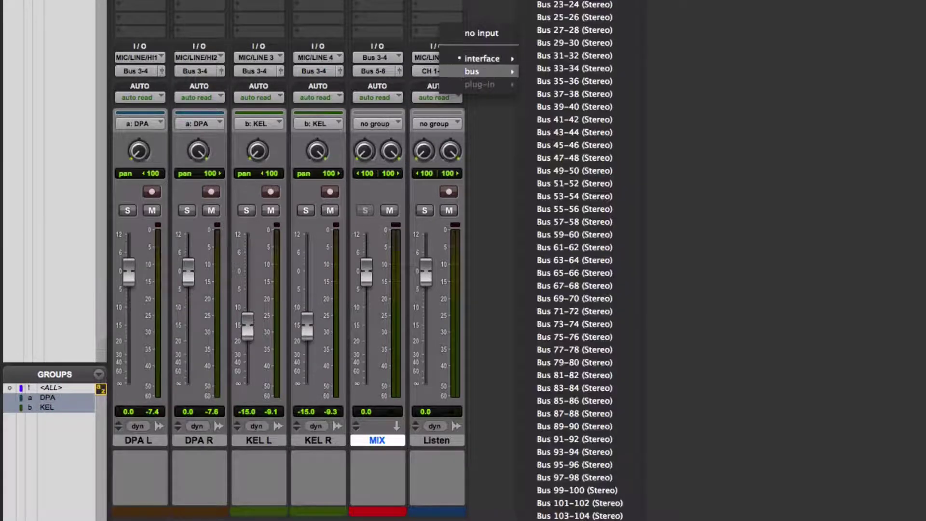
pyautogui.click(554, 53)
pyautogui.click(448, 191)
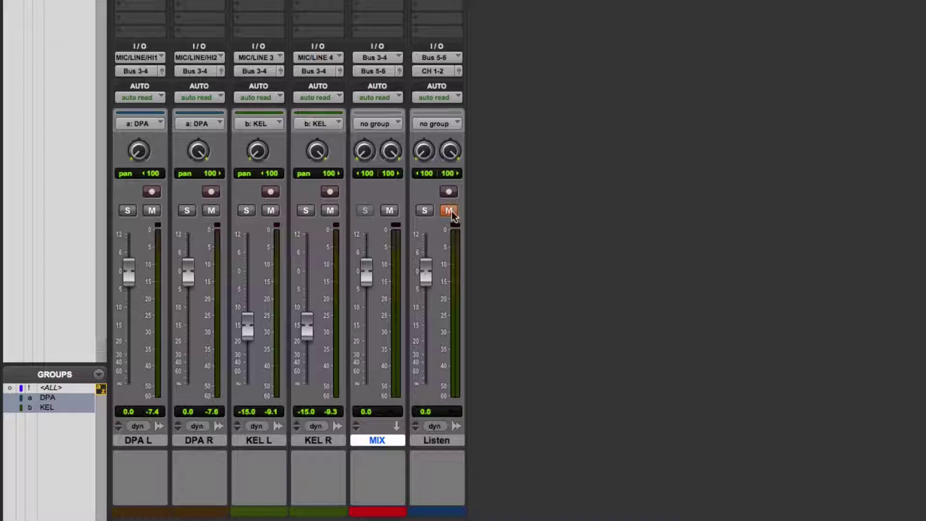
pyautogui.click(452, 197)
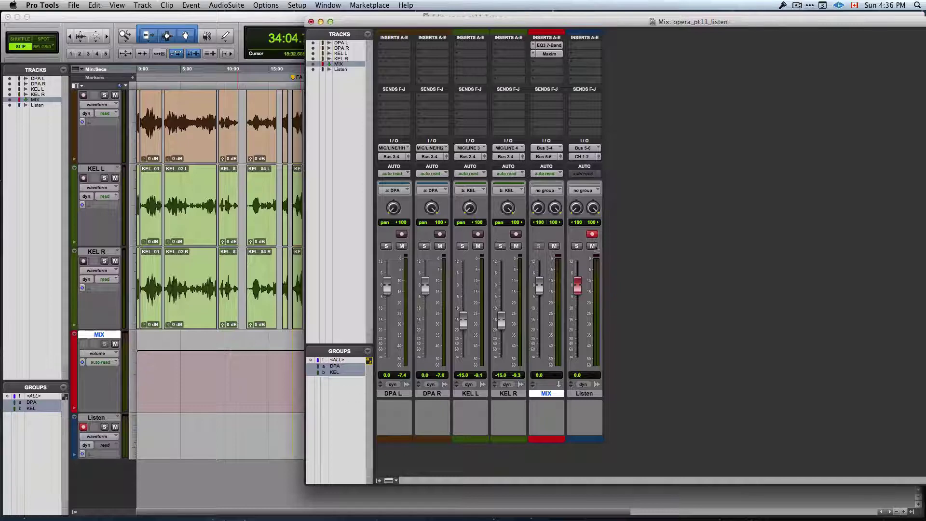
# Step: Disarm recording on the Listen track and route the MIX track's output back to CH 1-2 (Stereo)
pyautogui.click(592, 233)
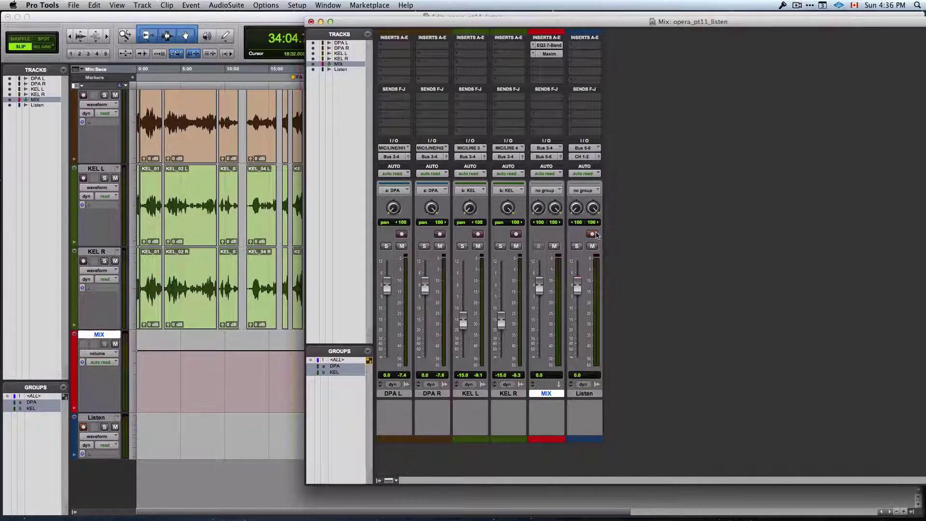
pyautogui.click(550, 157)
pyautogui.moveTo(576, 158)
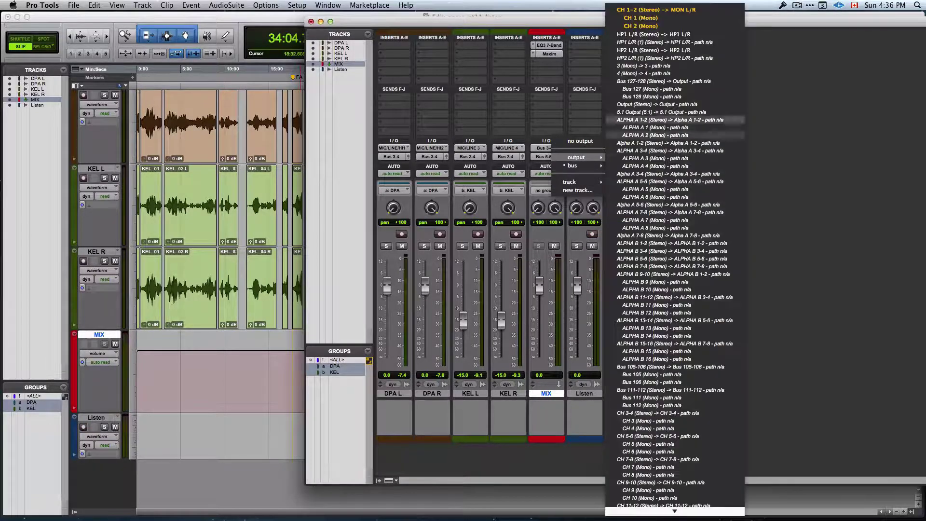
pyautogui.click(662, 11)
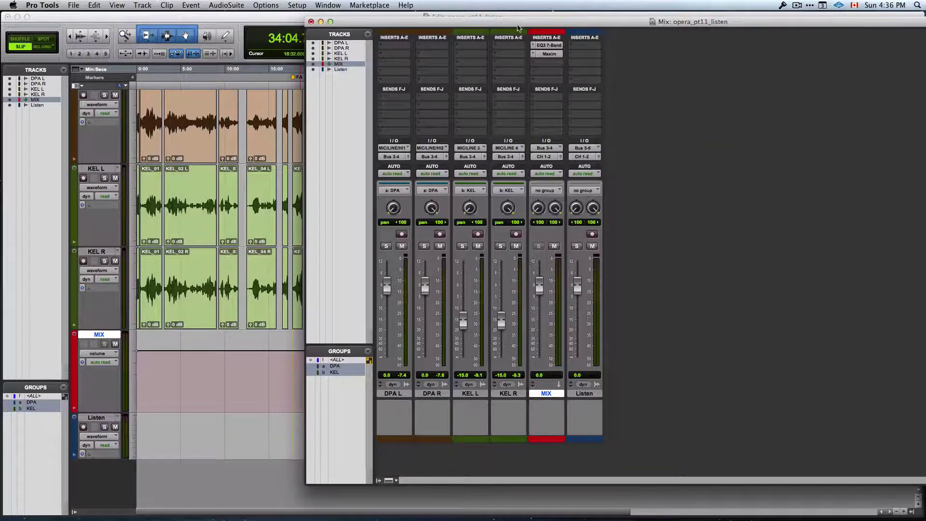
# Step: Close the Mix window and place the edit cursor at the start of the 08-01 clips
pyautogui.moveTo(517, 27); pyautogui.dragTo(491, 46)
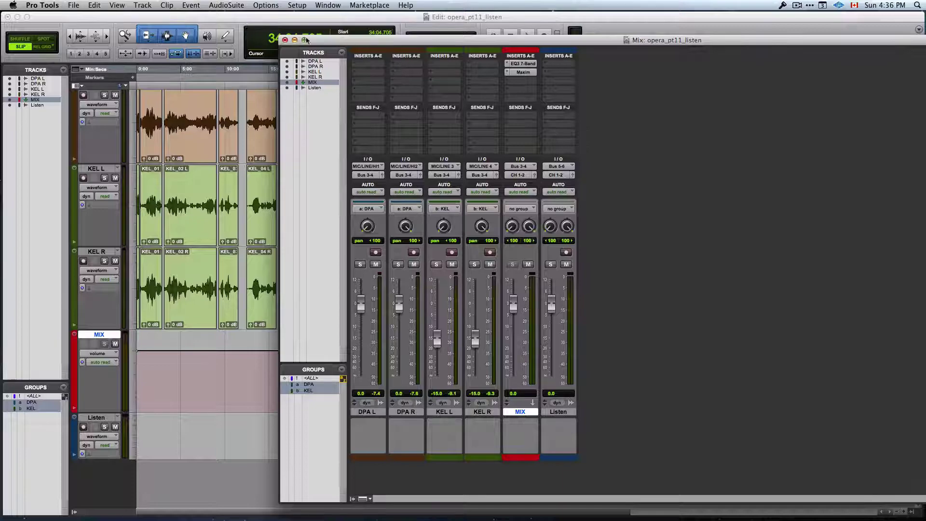
pyautogui.click(285, 40)
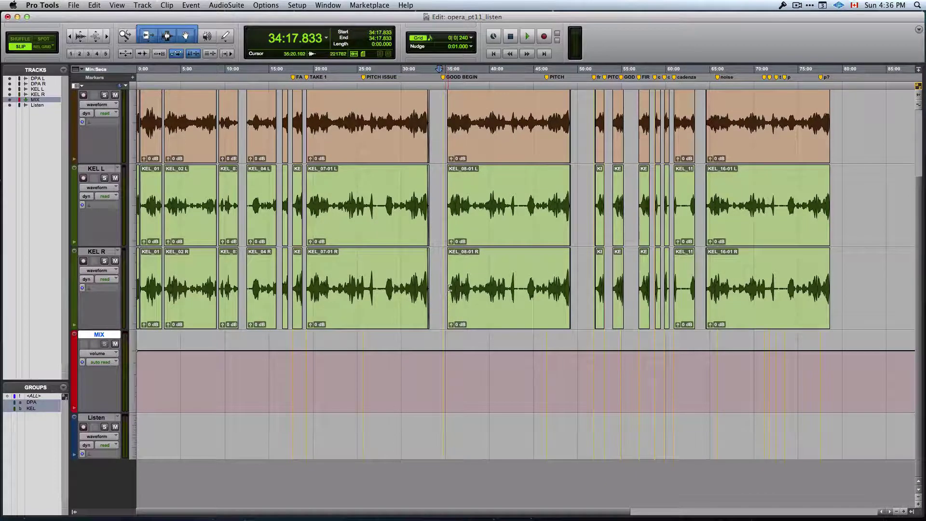
pyautogui.scroll(3, 449, 290)
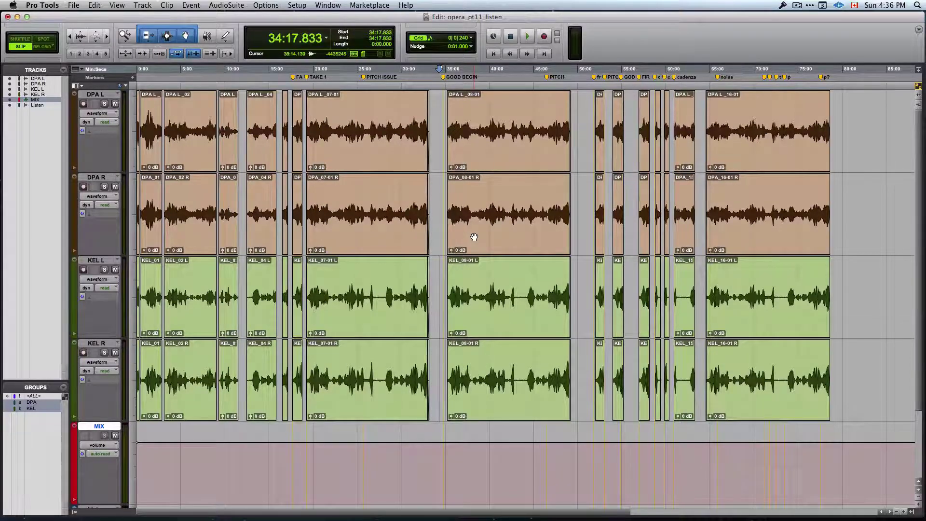
pyautogui.press('Tab')
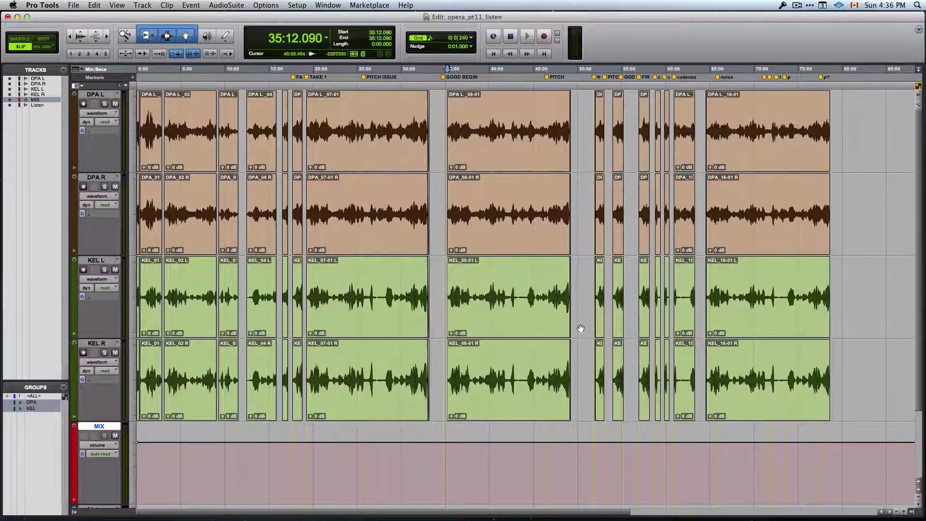
# Step: Enable the ALL edit group and select the 07-01 clips across every track
pyautogui.click(513, 248)
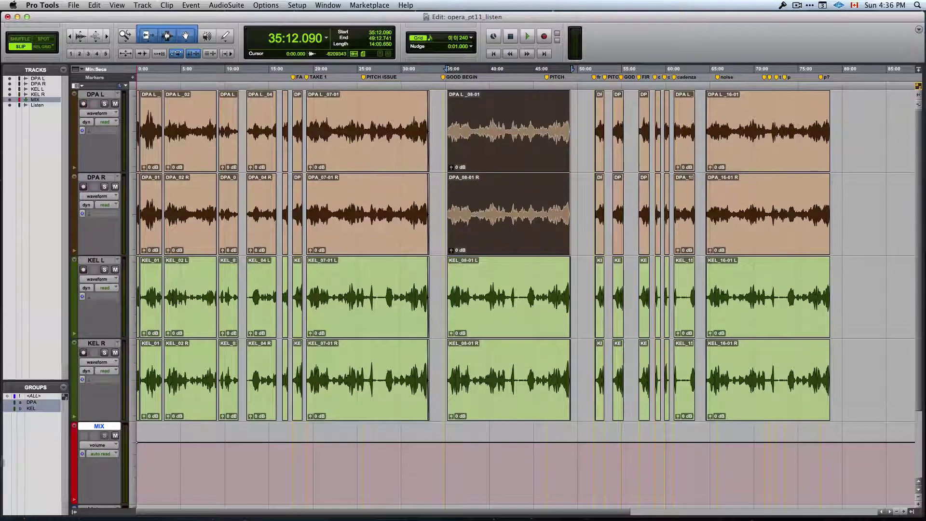
pyautogui.click(41, 396)
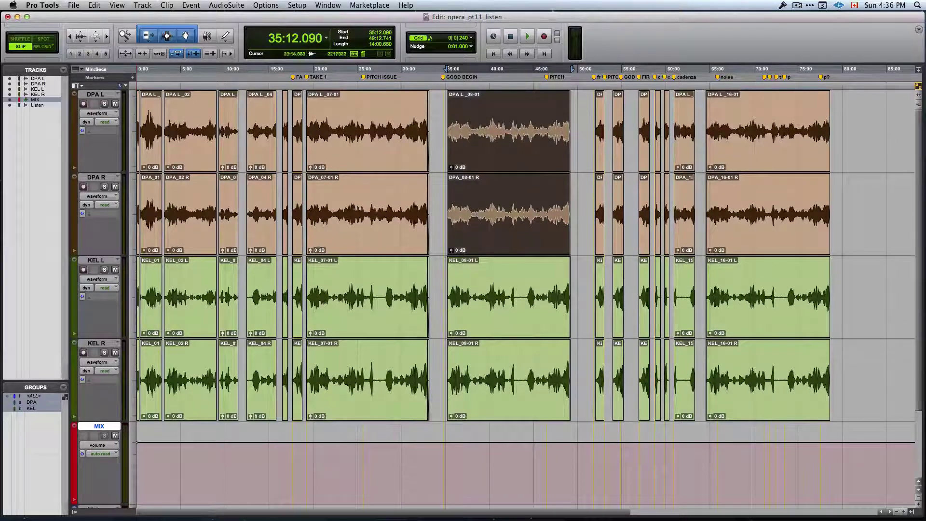
pyautogui.click(407, 223)
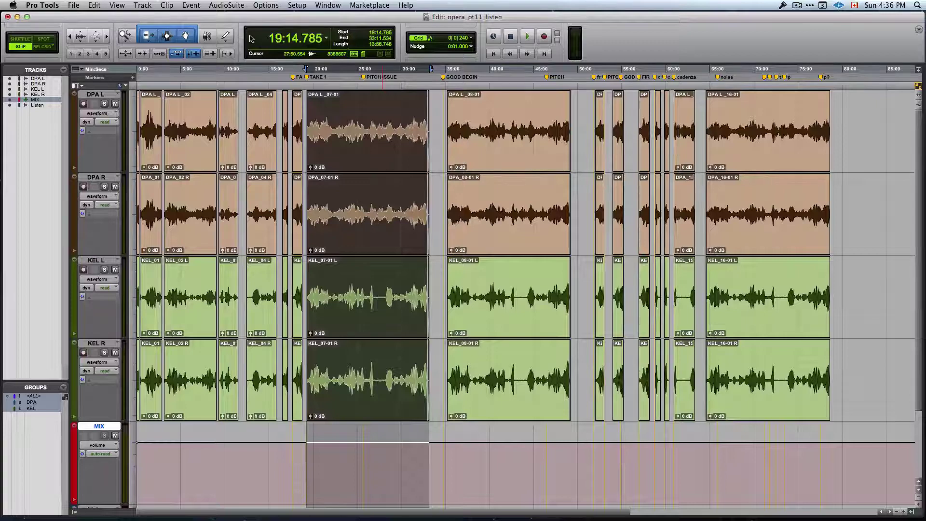
# Step: Open the bounce-to-disk settings for the selected take and keep Offline bouncing enabled
pyautogui.click(75, 5)
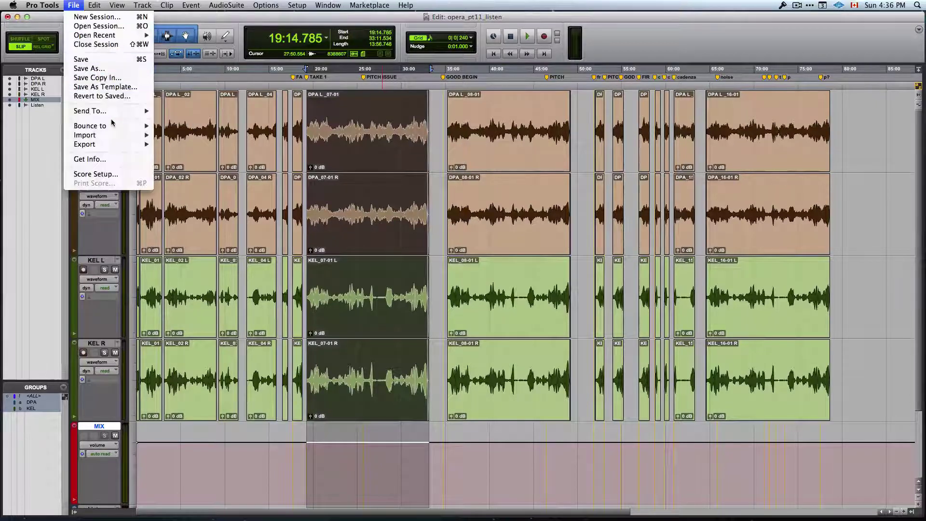
pyautogui.moveTo(112, 127)
pyautogui.click(166, 126)
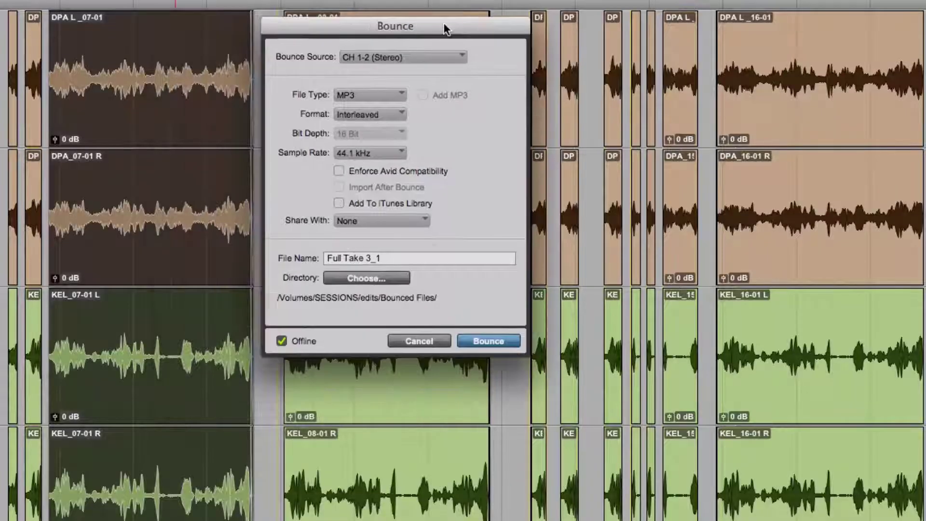
pyautogui.click(282, 340)
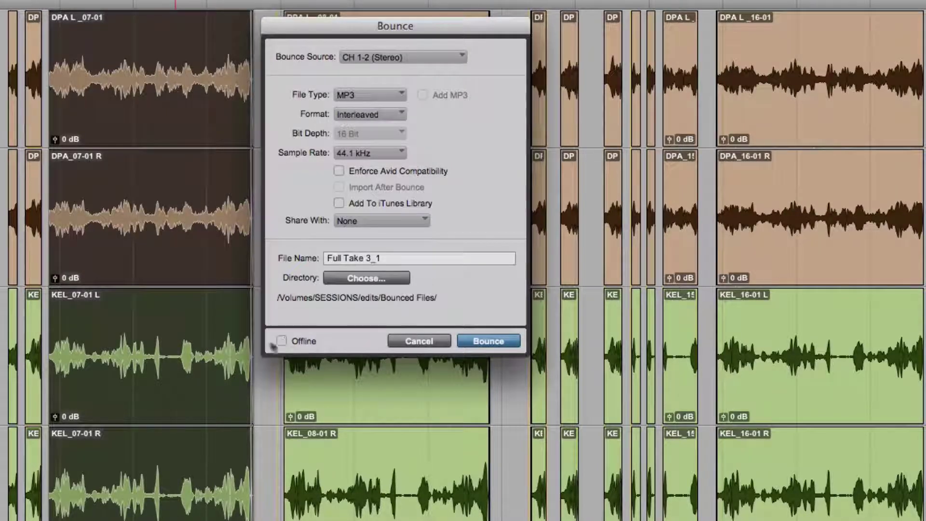
pyautogui.click(281, 340)
# Step: Name the bounce file "bounce test" and run the MP3 bounce with the existing encoder and tag settings
pyautogui.moveTo(398, 259); pyautogui.dragTo(271, 254)
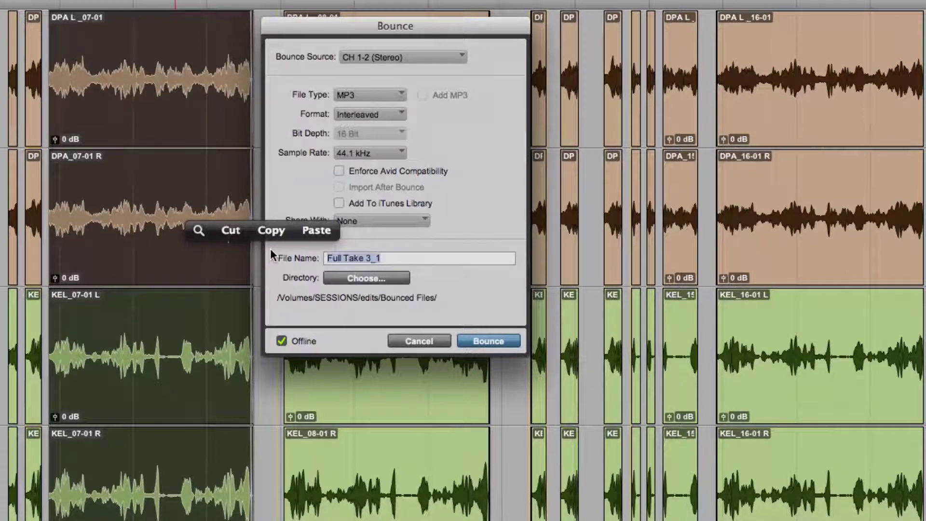
pyautogui.write('vnd')
pyautogui.press('BackSpace')
pyautogui.press('BackSpace')
pyautogui.press('BackSpace')
pyautogui.write('bo')
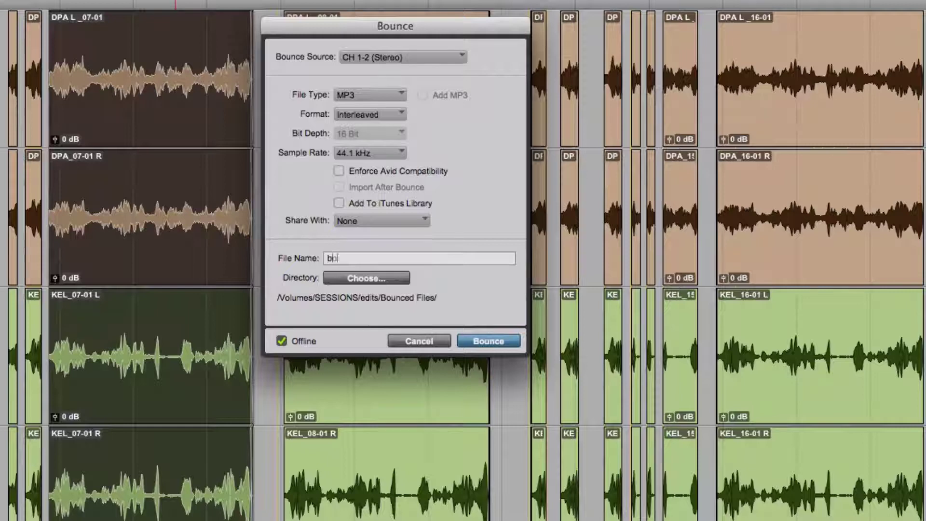
pyautogui.write('unce test')
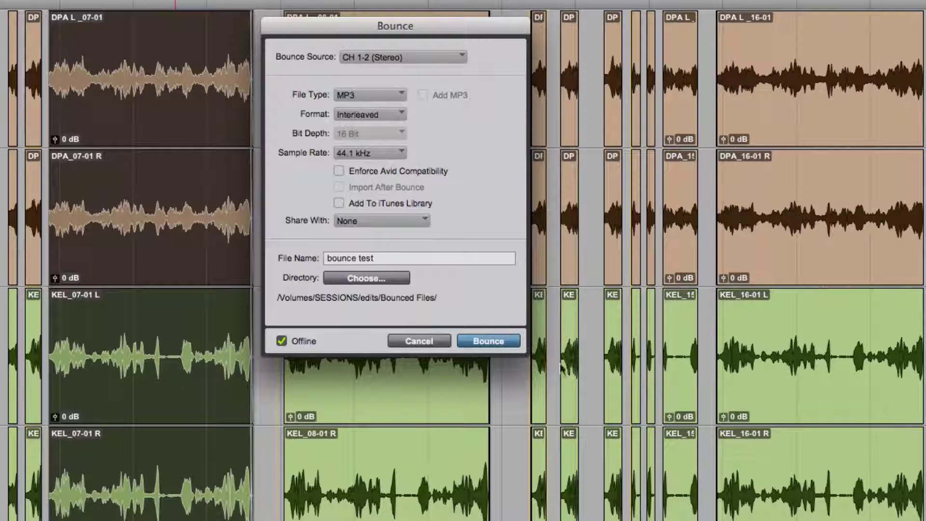
pyautogui.click(497, 336)
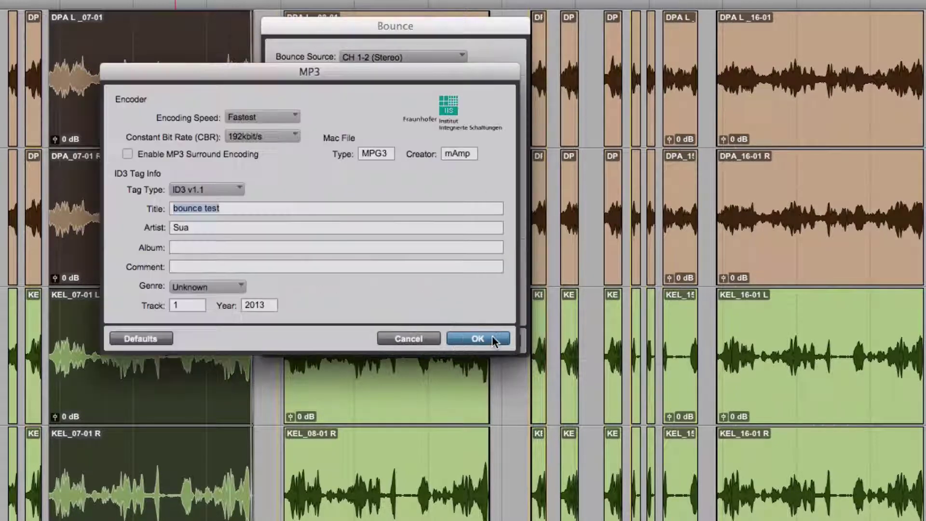
pyautogui.click(492, 336)
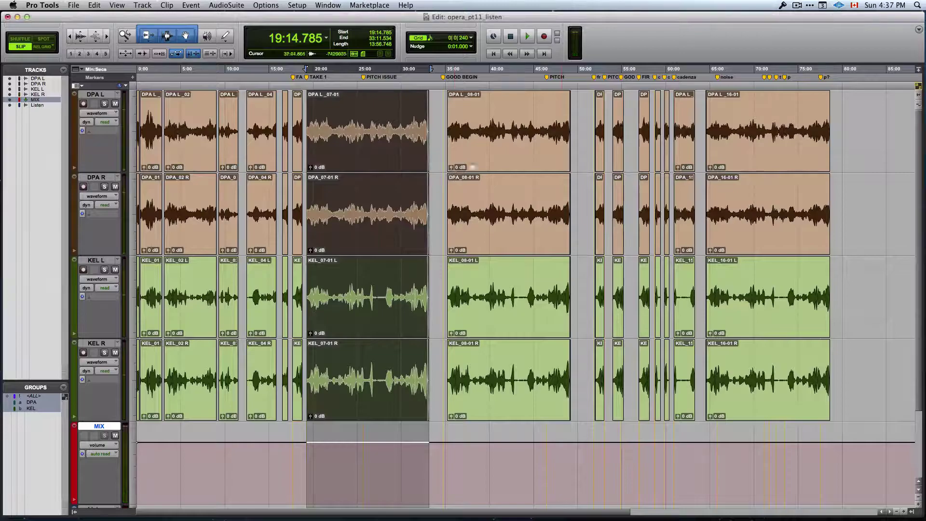
# Step: Switch to Finder to check bounce test.mp3 in the Bounced Files folder, and return to the Pro Tools Edit window
pyautogui.hotkey('ctrl', 'Up')
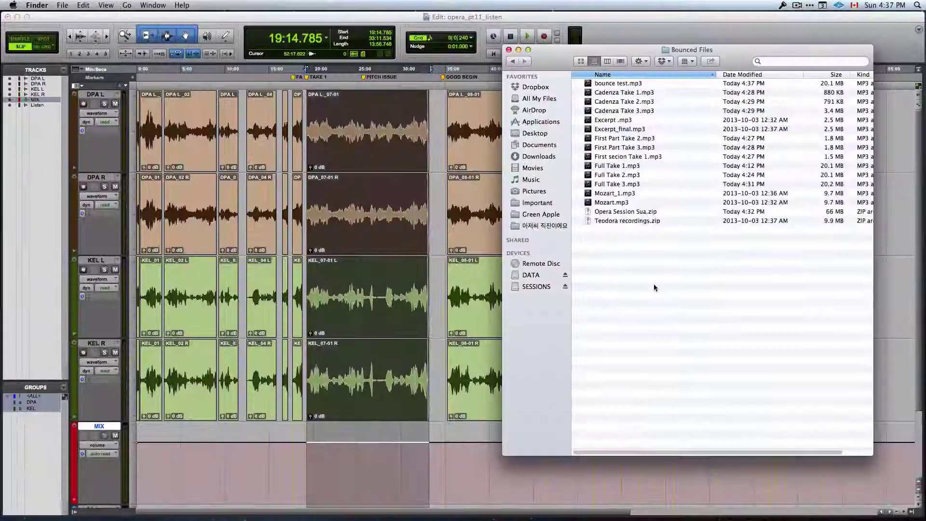
pyautogui.click(622, 85)
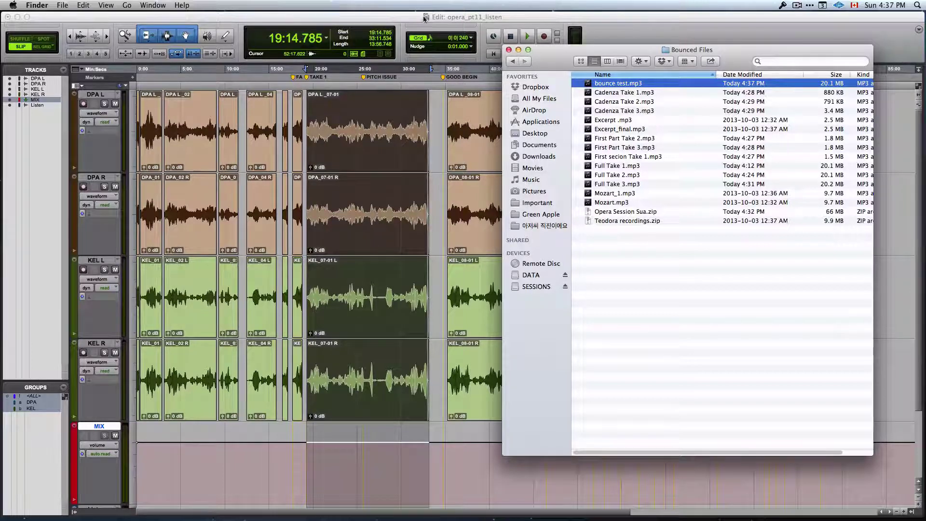
pyautogui.click(407, 18)
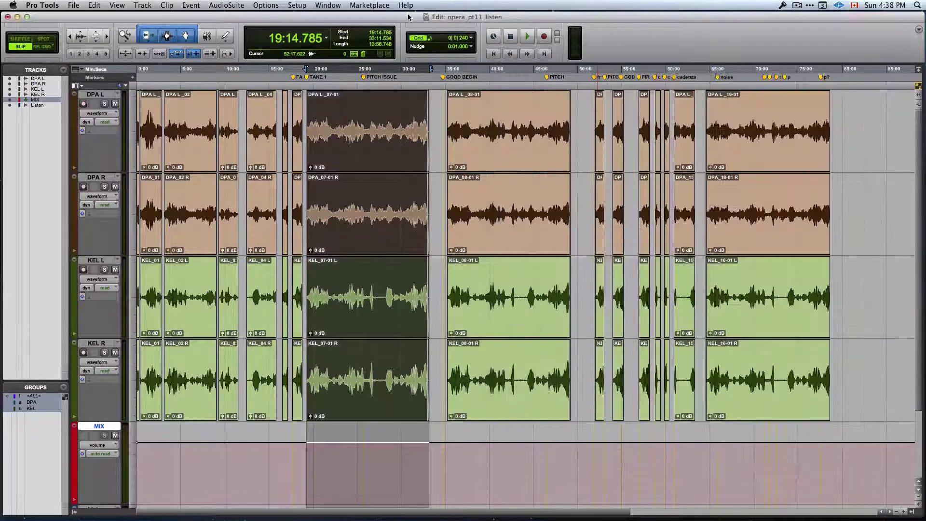
pyautogui.click(440, 198)
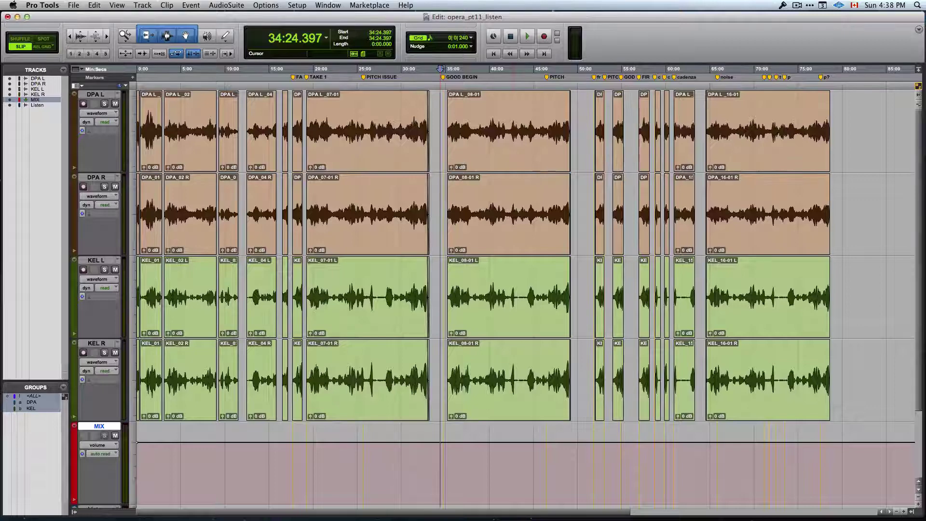